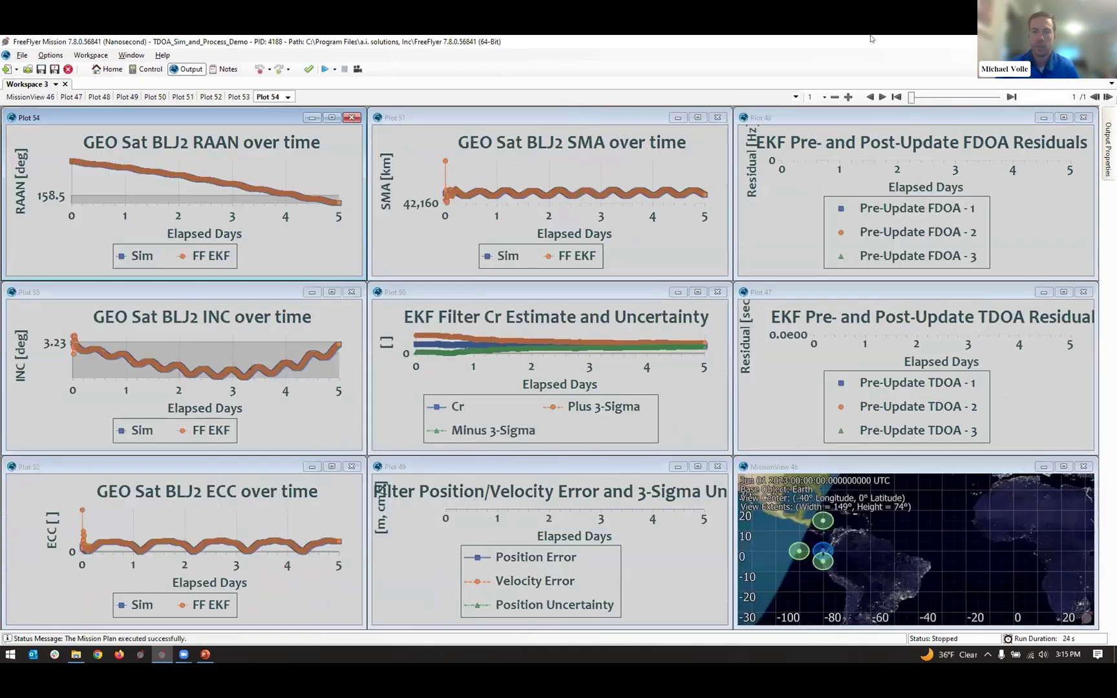
Examine the ground station map, the TDOA and FDOA residual plots and the position/velocity error plot at full size.
click(1063, 466)
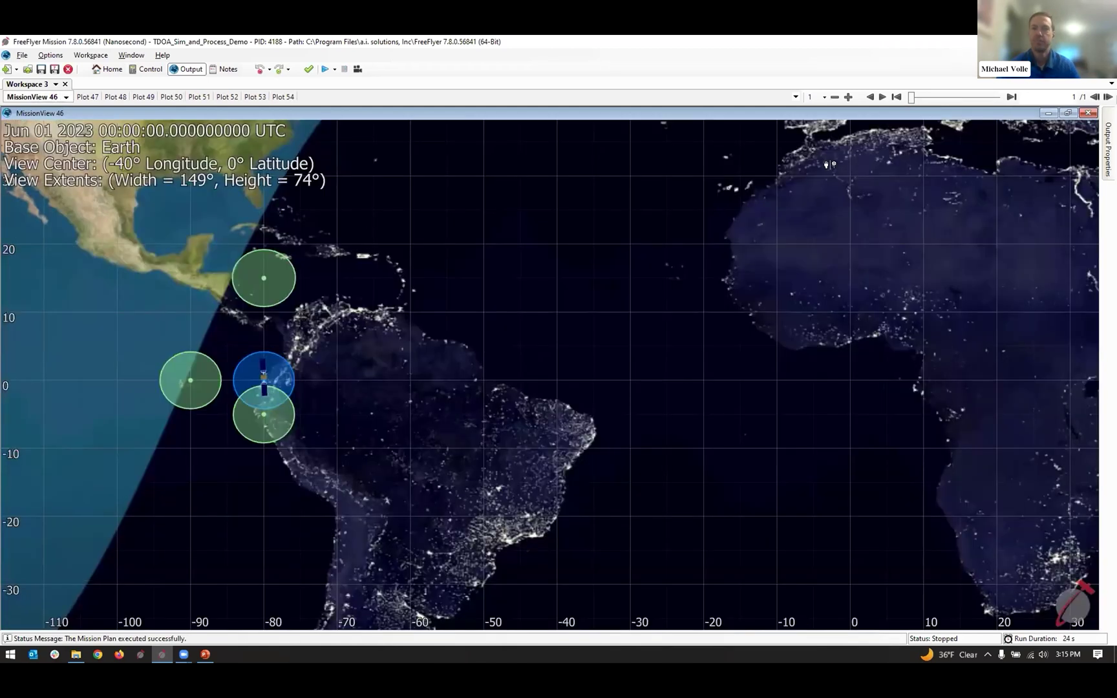
click(1067, 113)
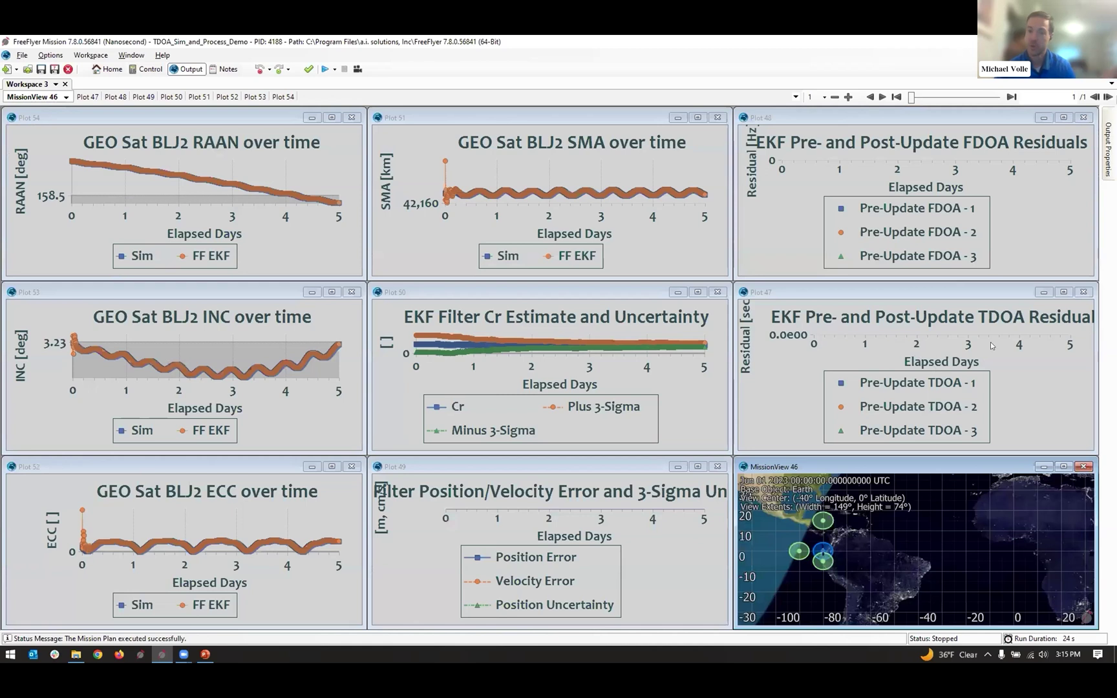
click(1060, 292)
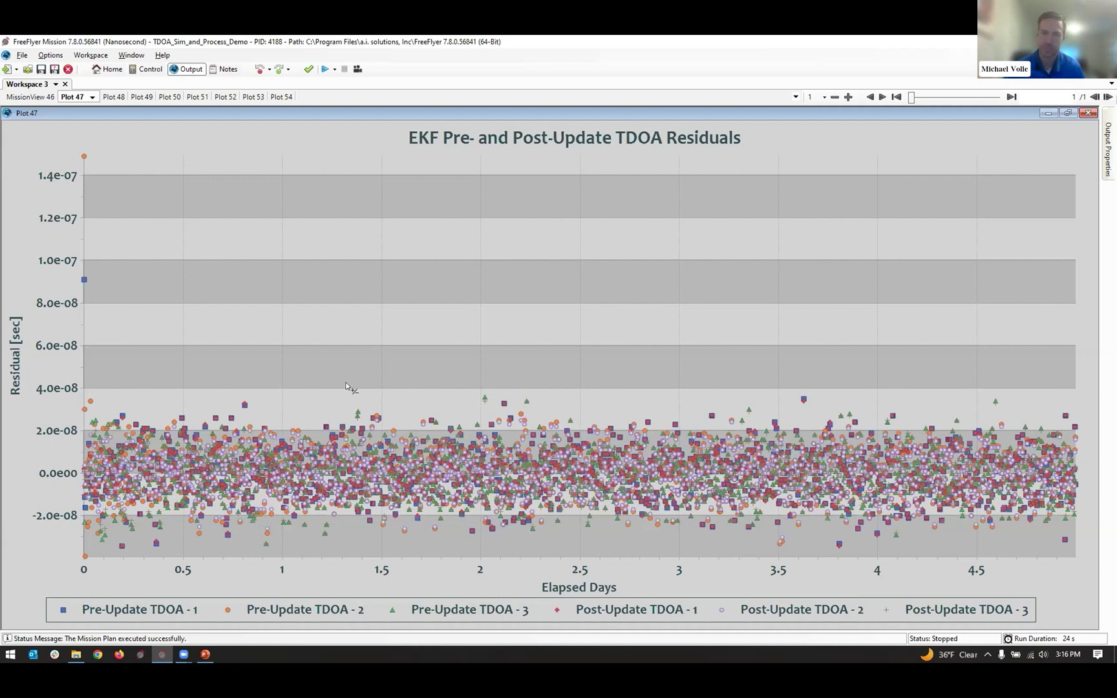
click(114, 97)
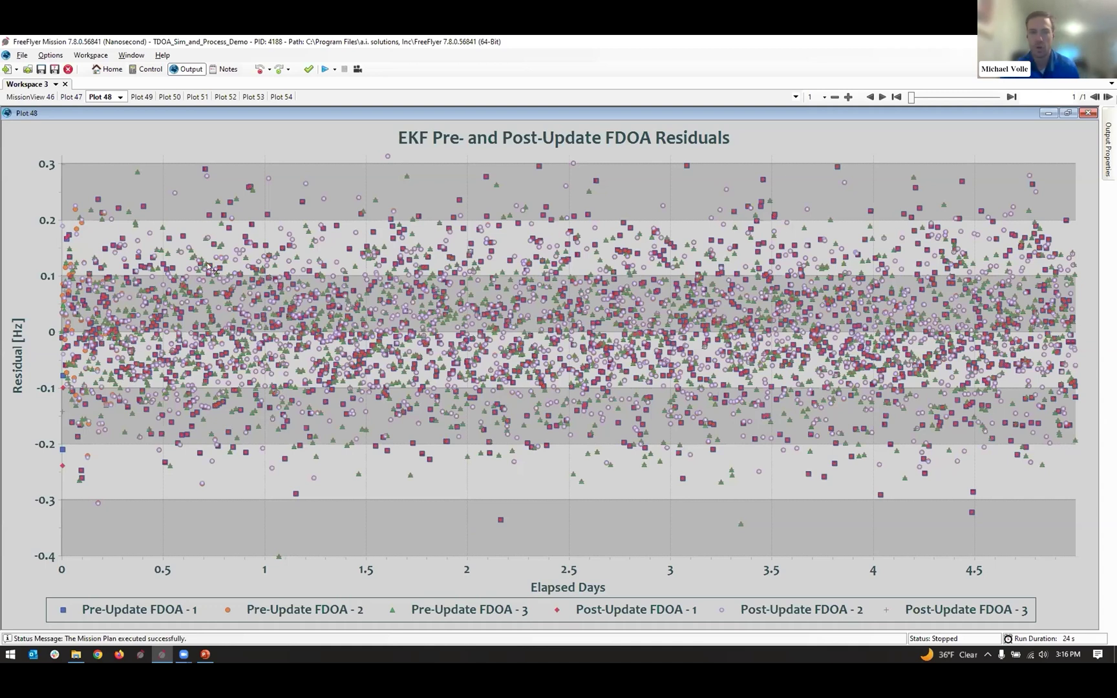
click(141, 97)
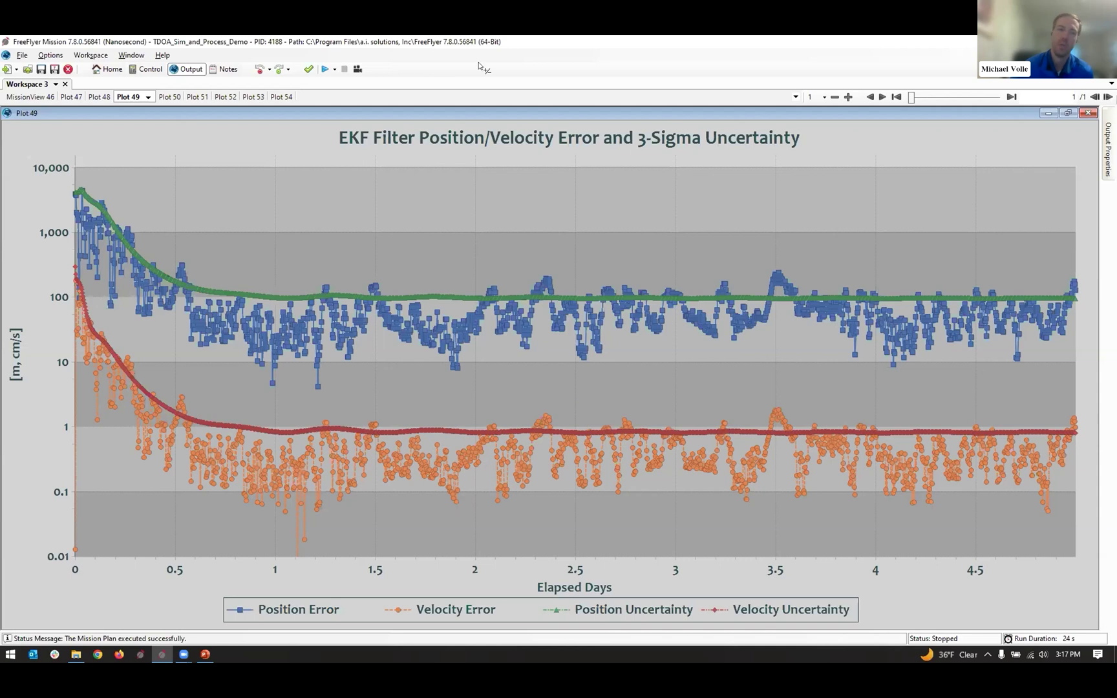
Review the EKF Cr estimate plot and the SMA, ECC, INC and RAAN plots of the Workspace 3 run.
click(167, 97)
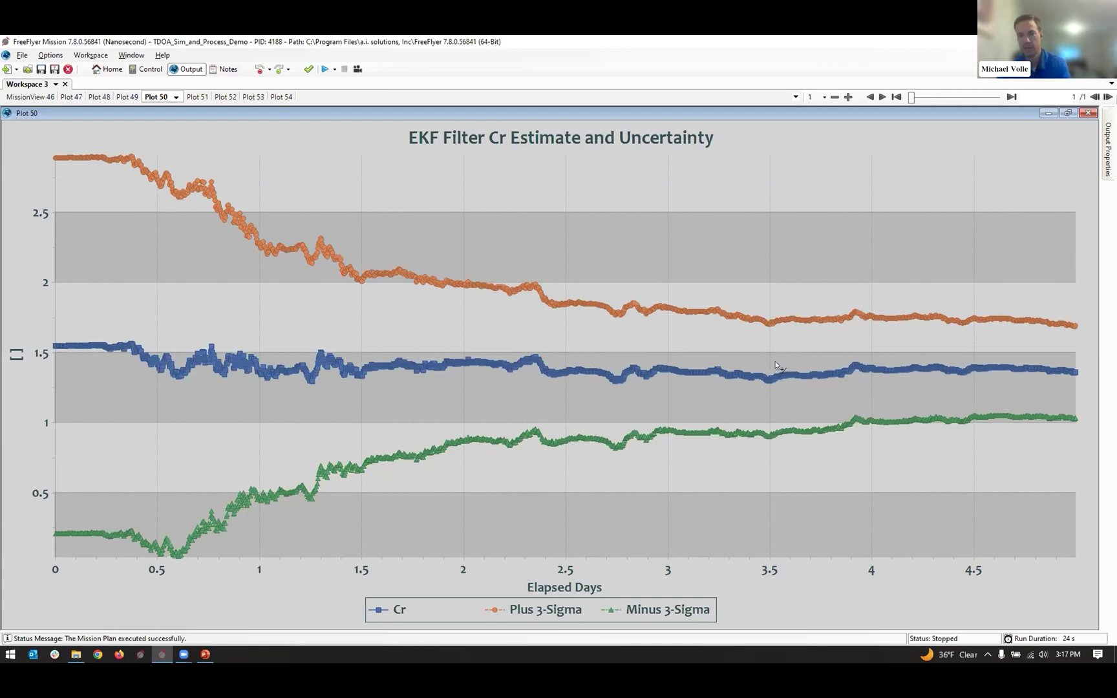
click(197, 97)
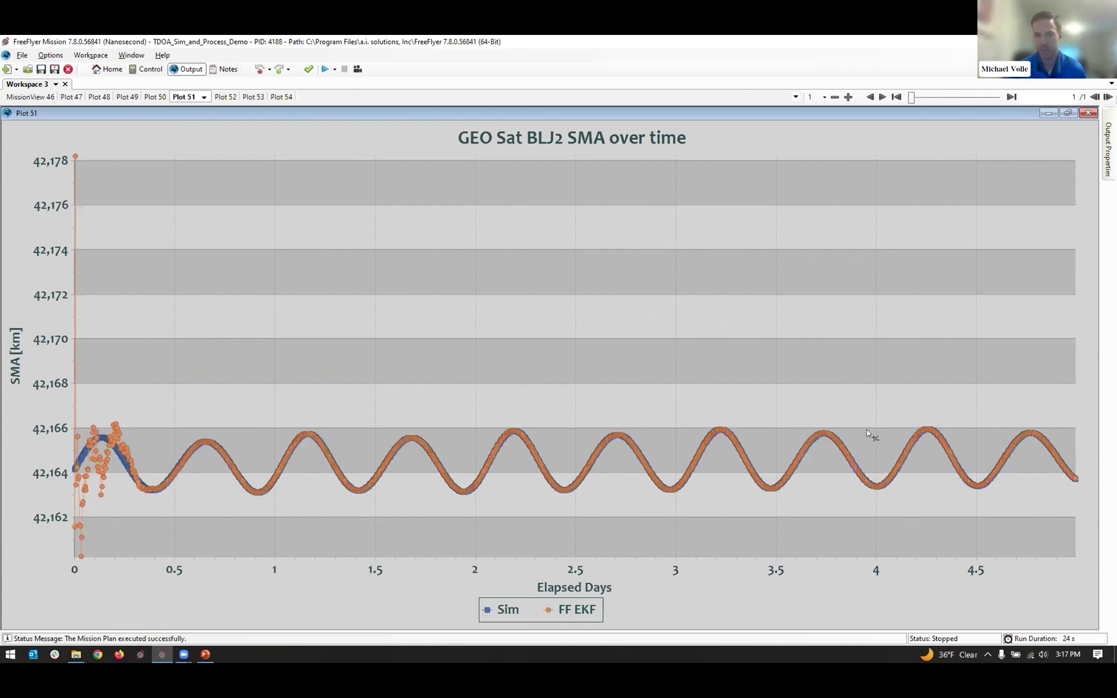
click(234, 97)
click(259, 97)
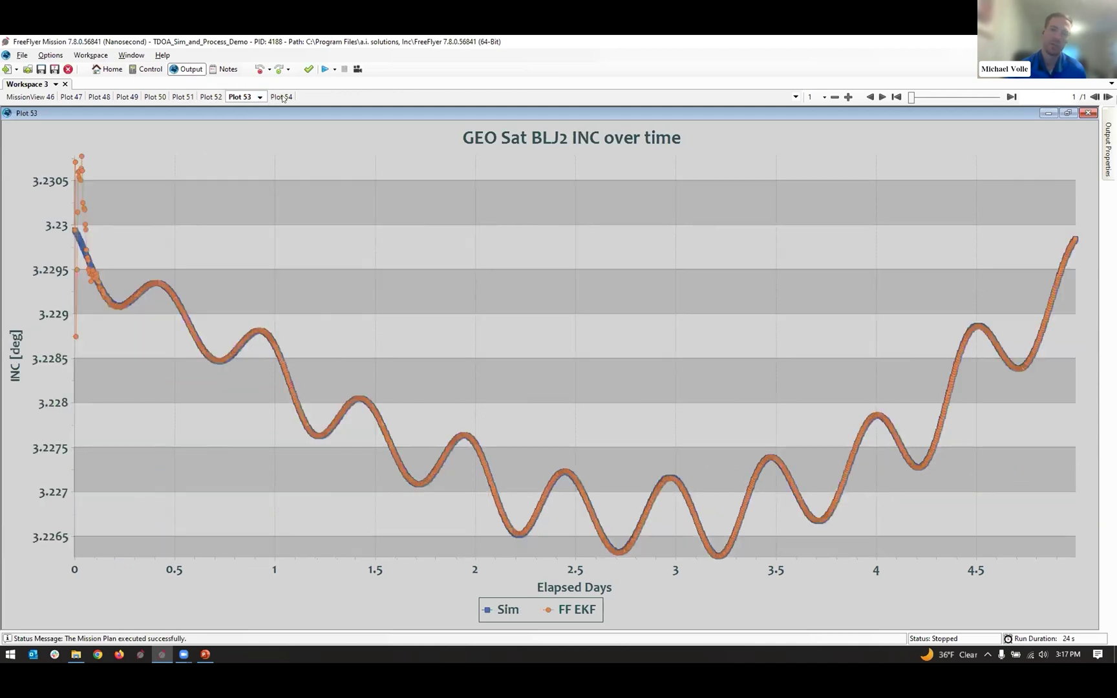
click(281, 97)
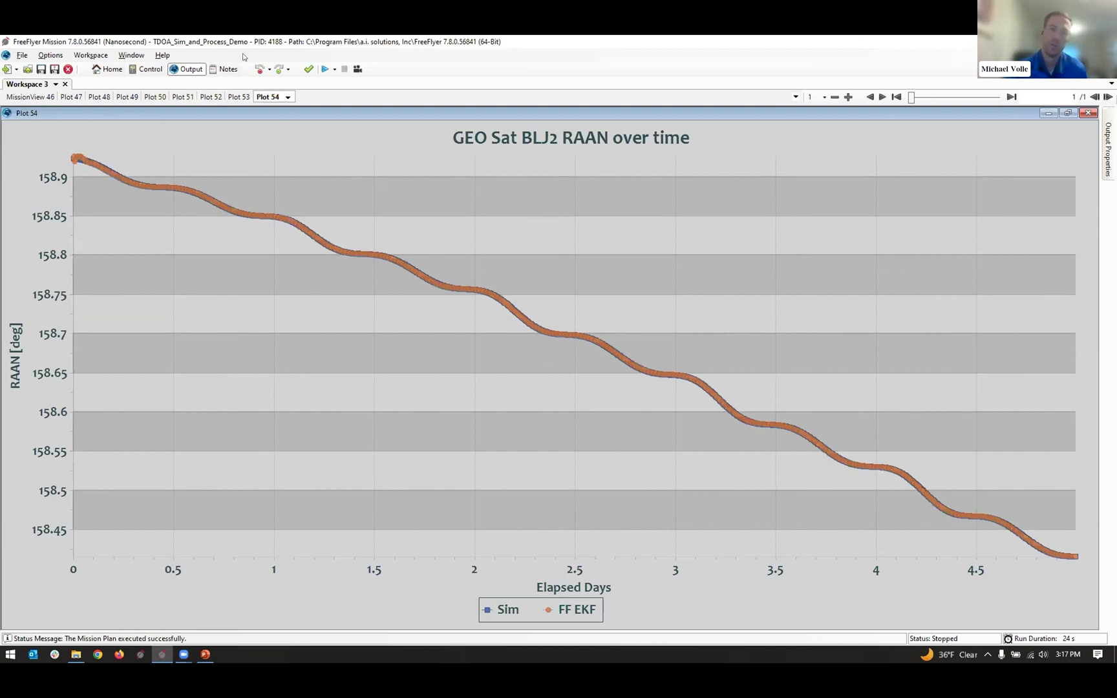
Set the size of the remote_gs ground station list to 1 in the script and run the mission plan.
click(150, 70)
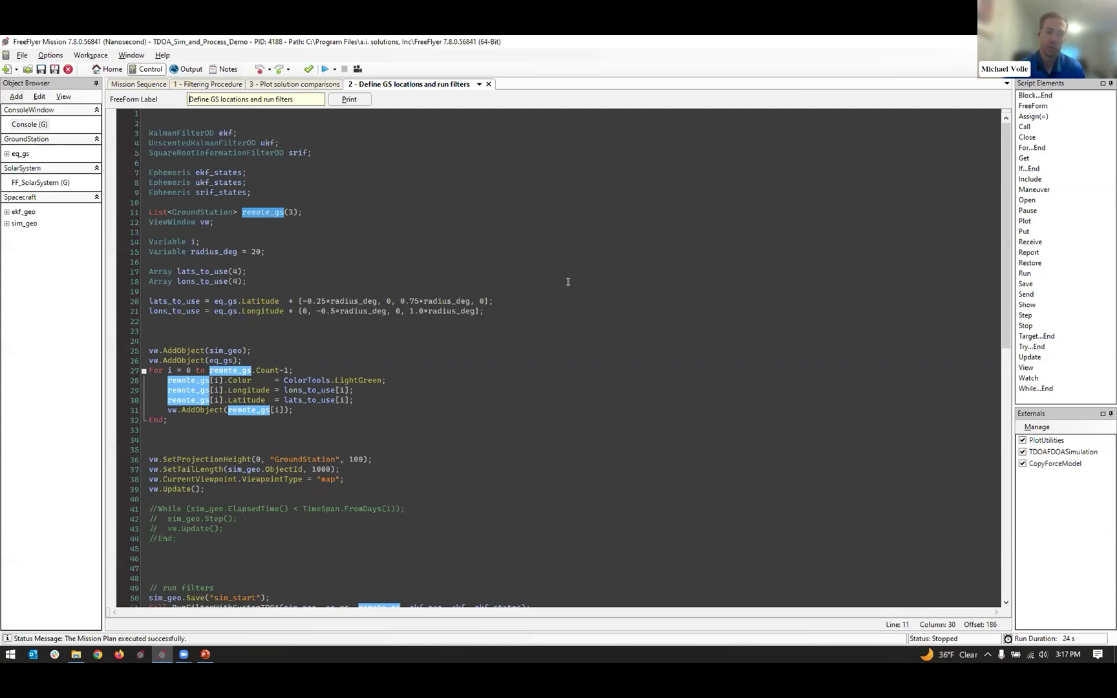
click(288, 212)
key(Delete)
text(1)
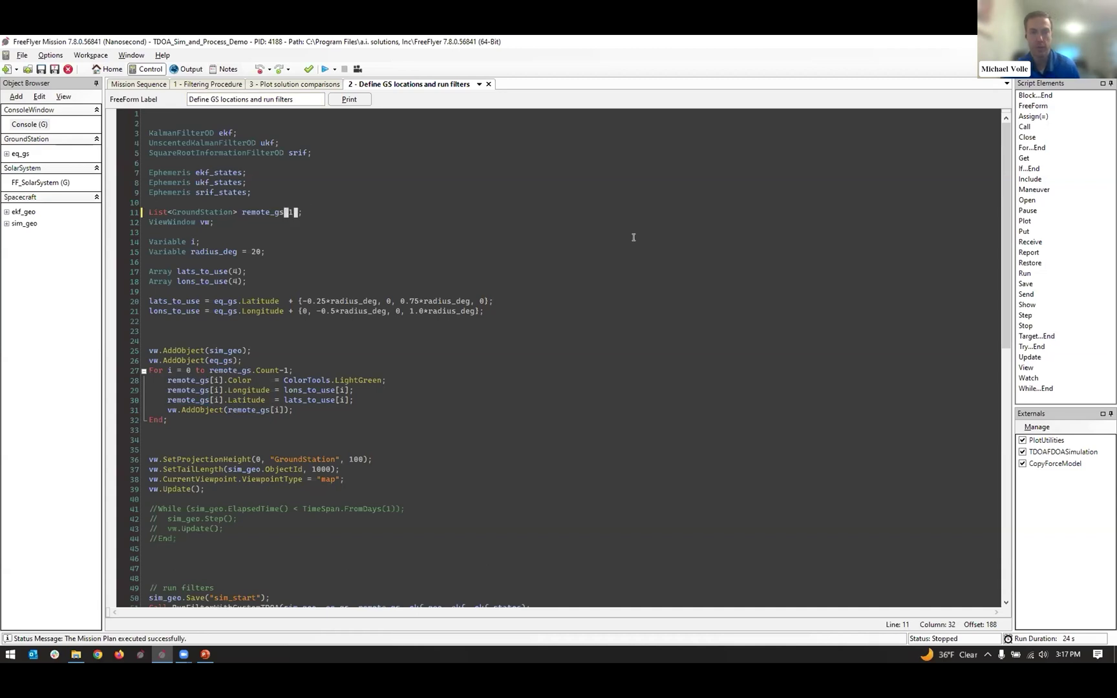
click(323, 69)
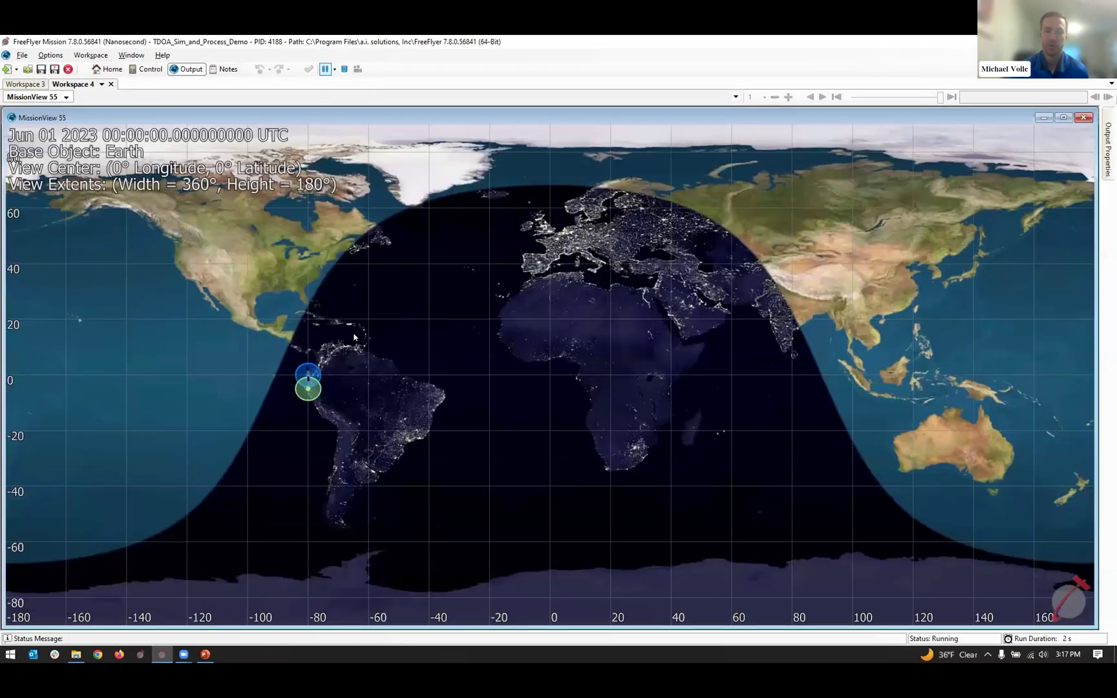
scroll(320, 384, up, 3)
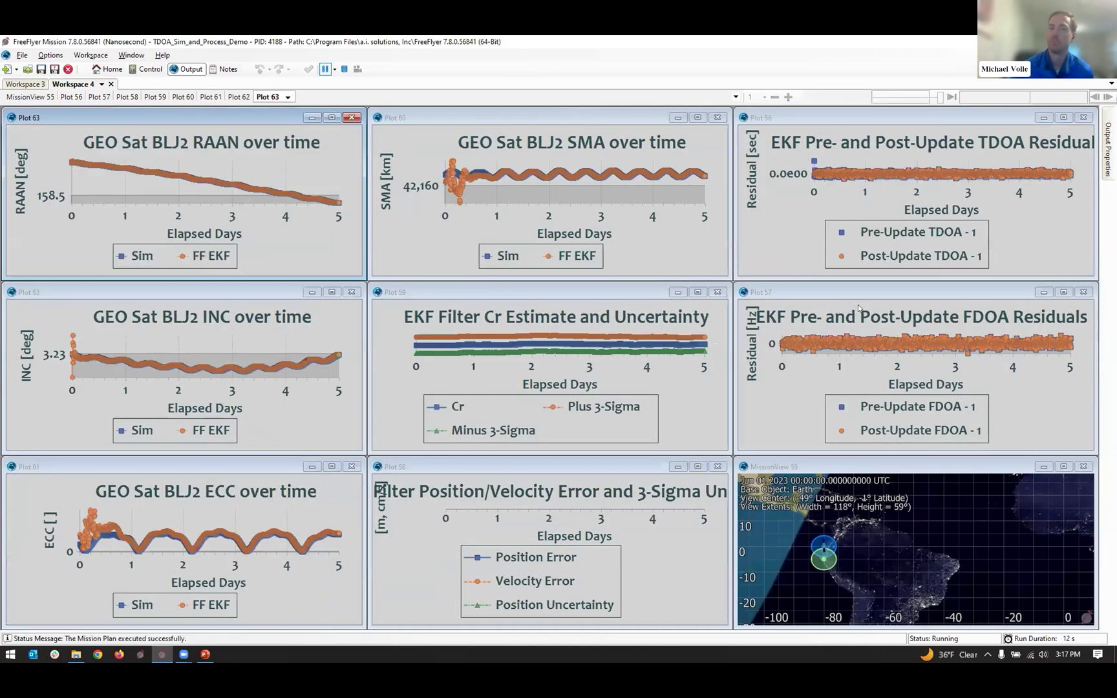
Examine the FDOA and TDOA residual plots and the position/velocity error plot of the single-station run.
click(1063, 291)
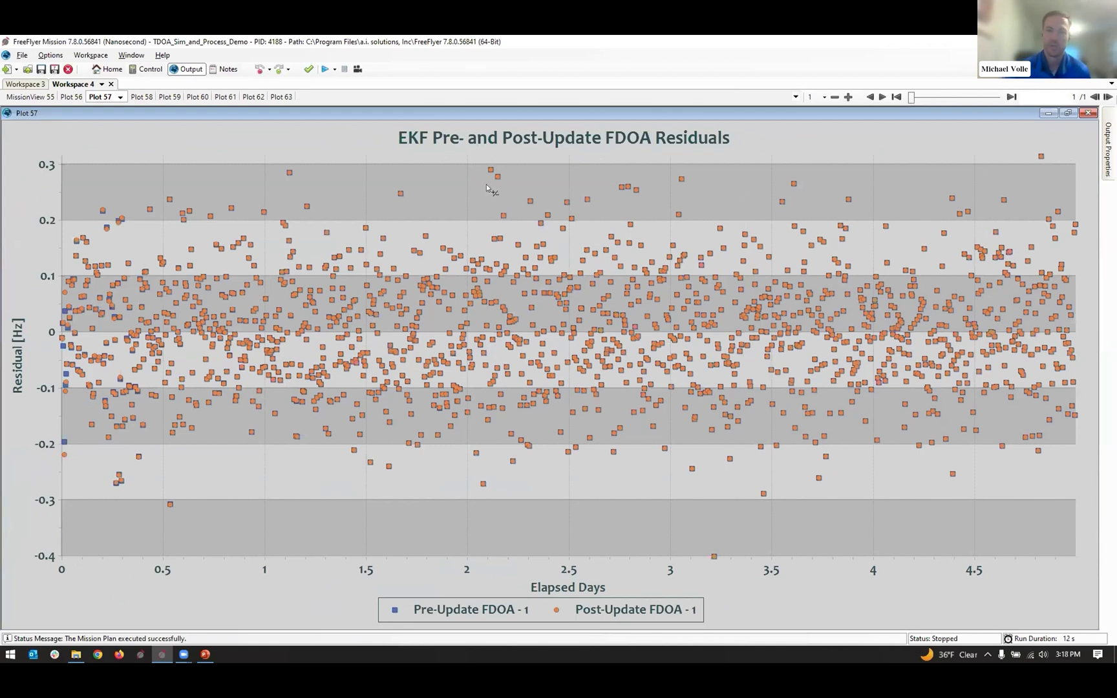
click(71, 97)
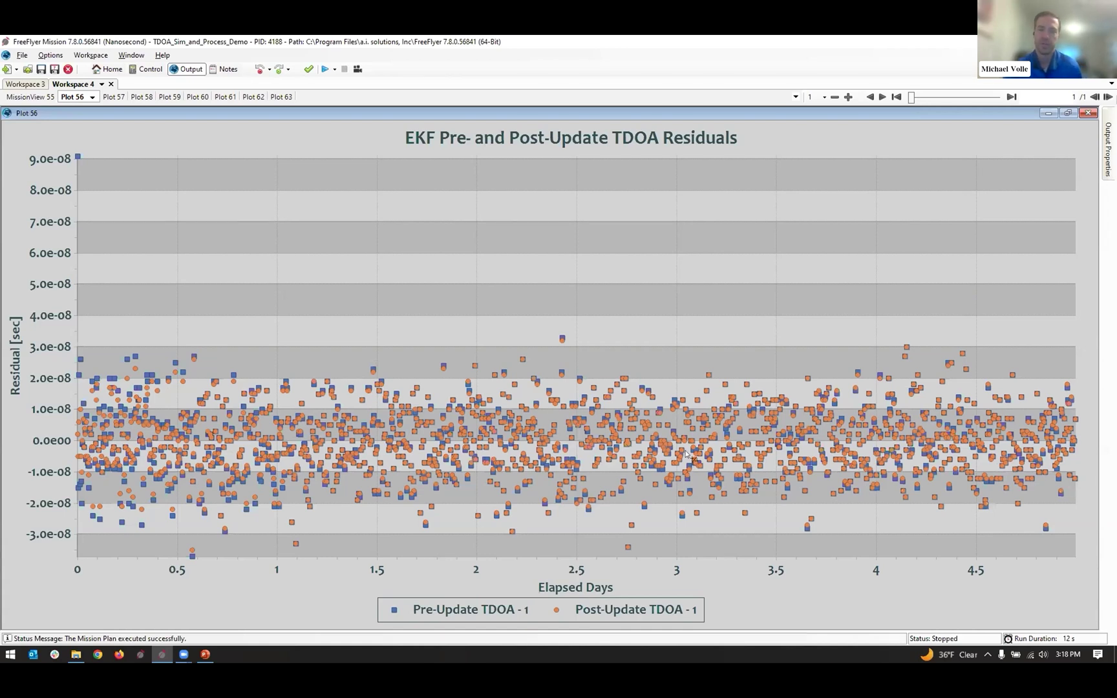
click(113, 98)
click(137, 98)
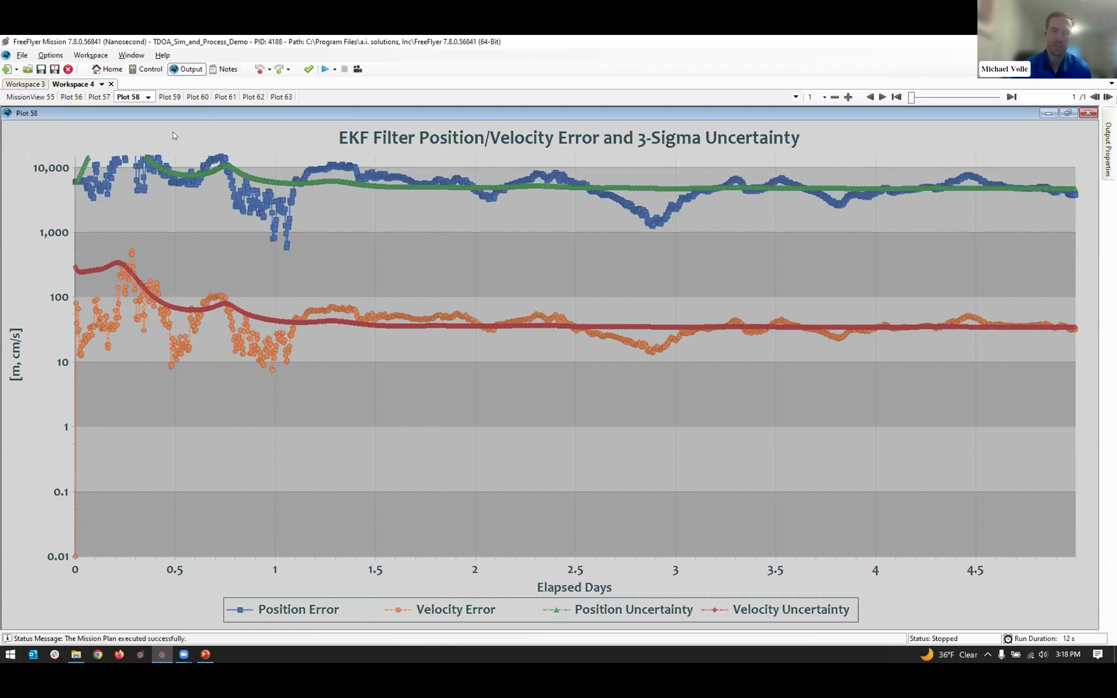
Compare the single-station position/velocity error plot with the corresponding plot in Workspace 3.
click(26, 85)
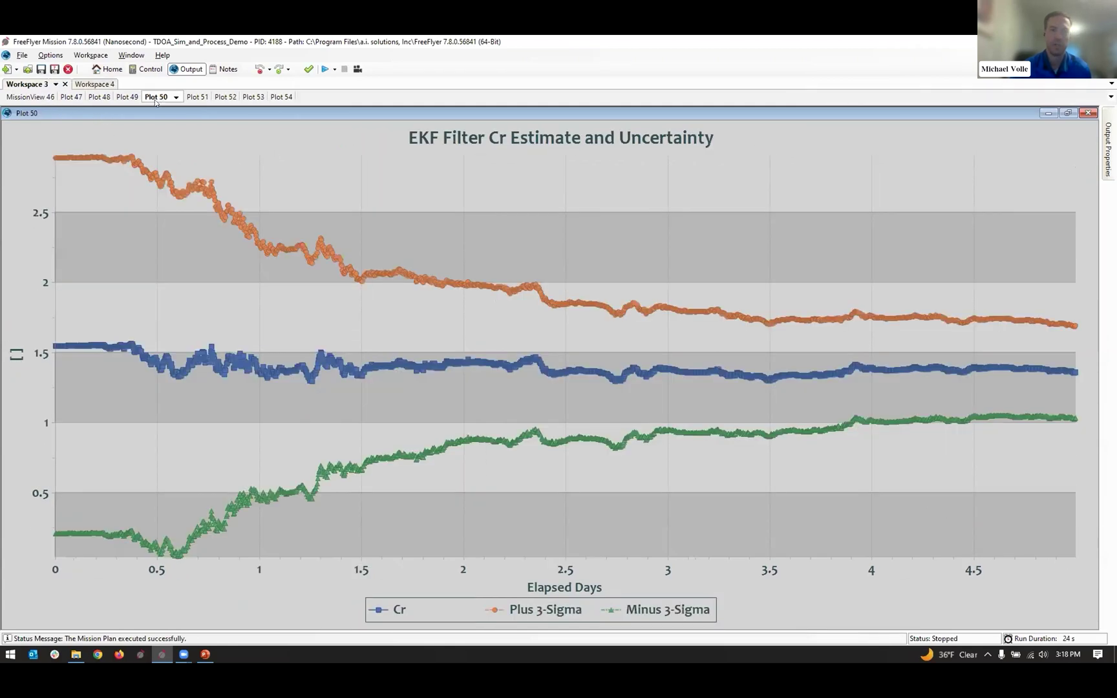
click(132, 98)
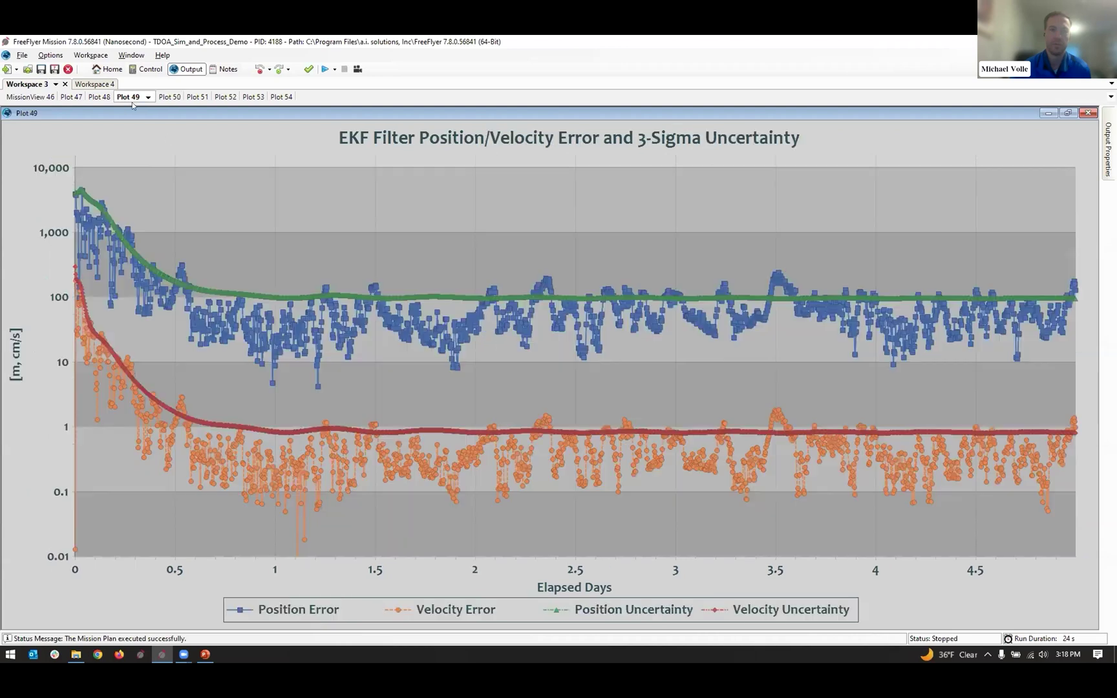
click(95, 85)
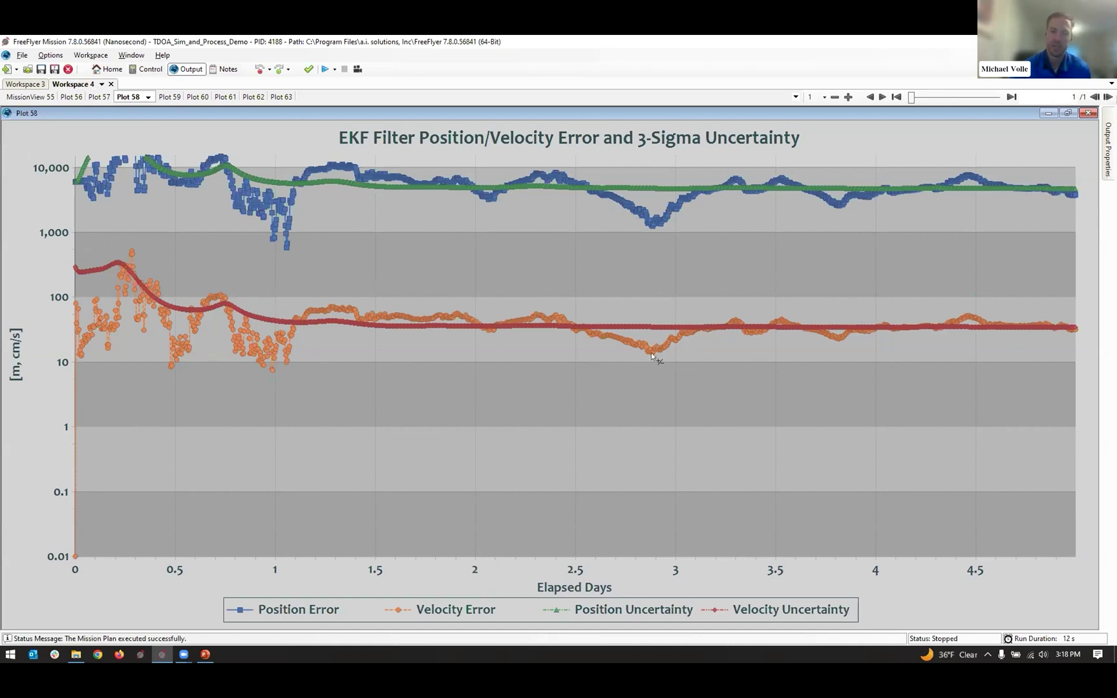
Review the single-station run's Cr estimate, SMA and ECC plots and its map view, and return to the script.
click(170, 97)
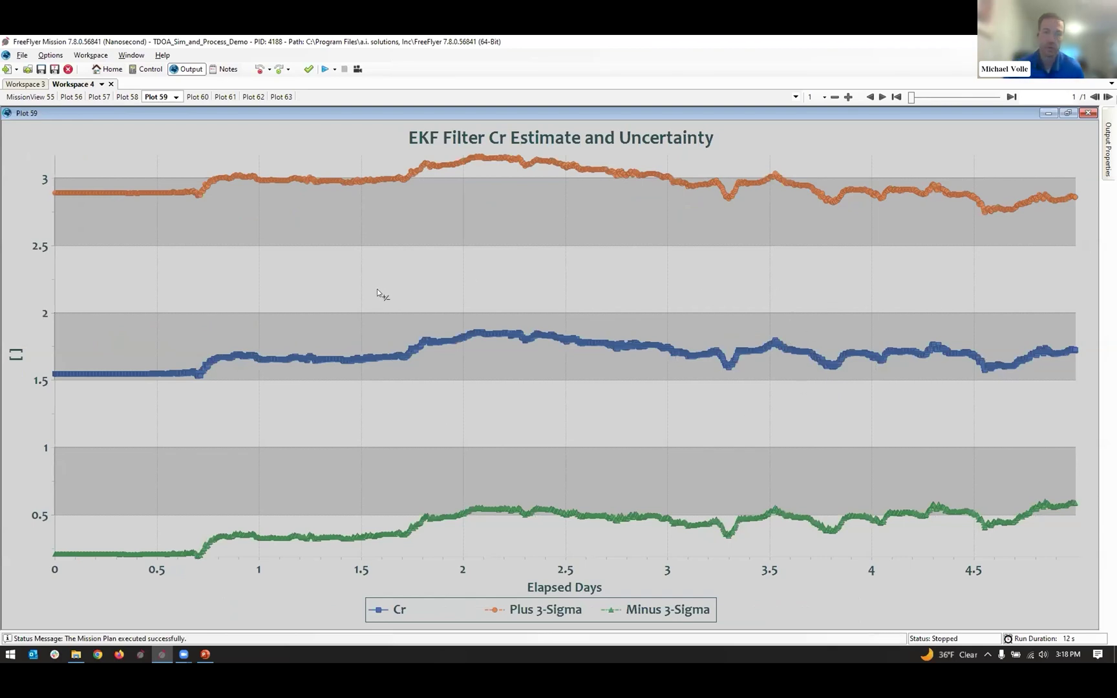
click(194, 97)
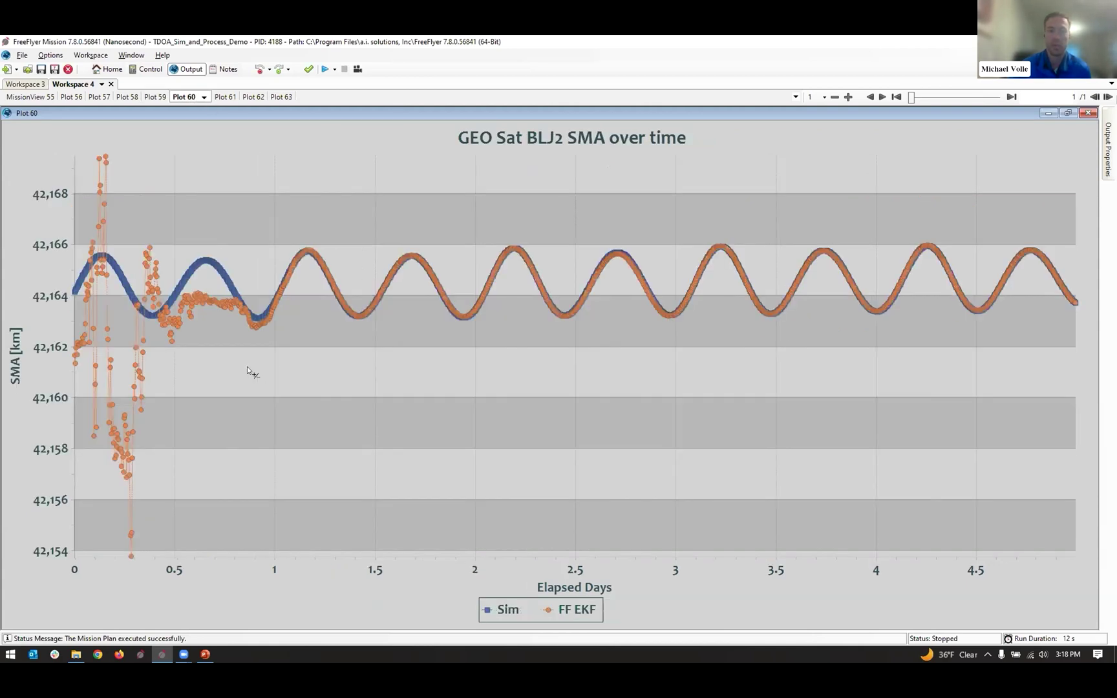
click(220, 97)
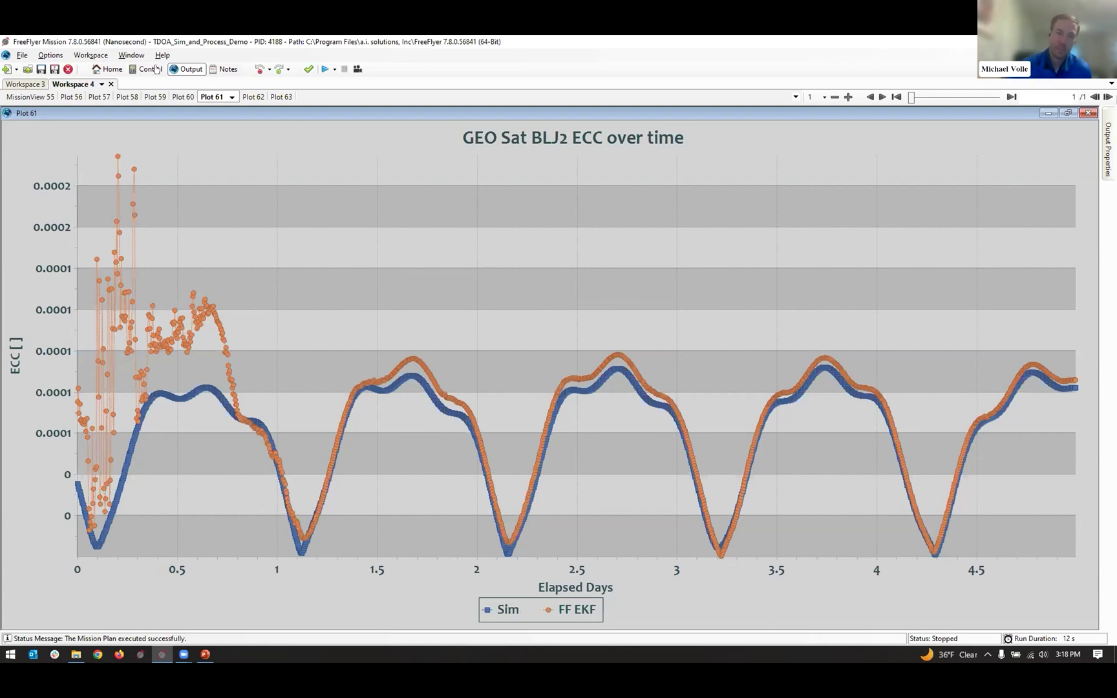
click(22, 98)
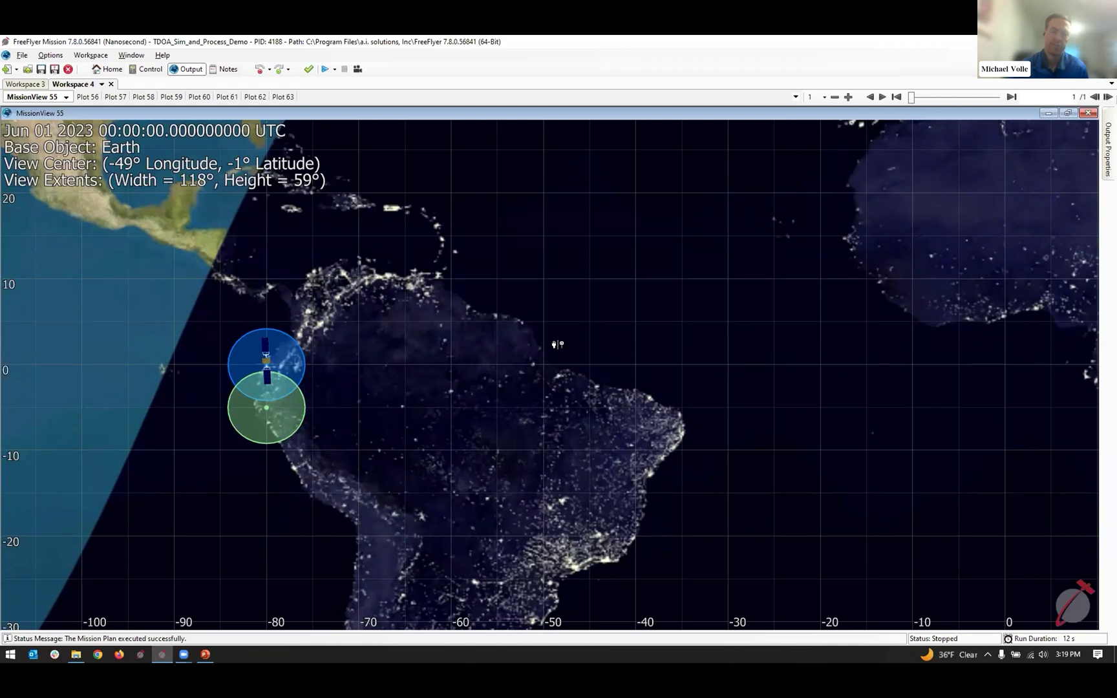
click(156, 69)
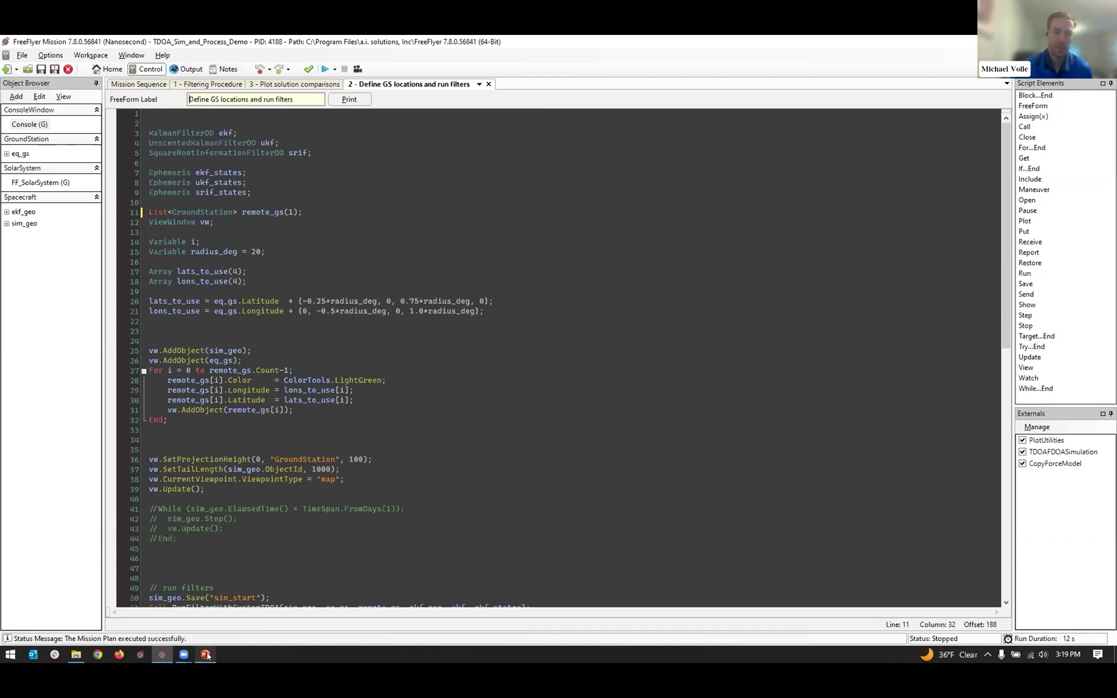
Switch to the PowerPoint presentation and show slide 15, Conclusion / Questions, as a full-screen slide show instead of presenter view.
click(214, 520)
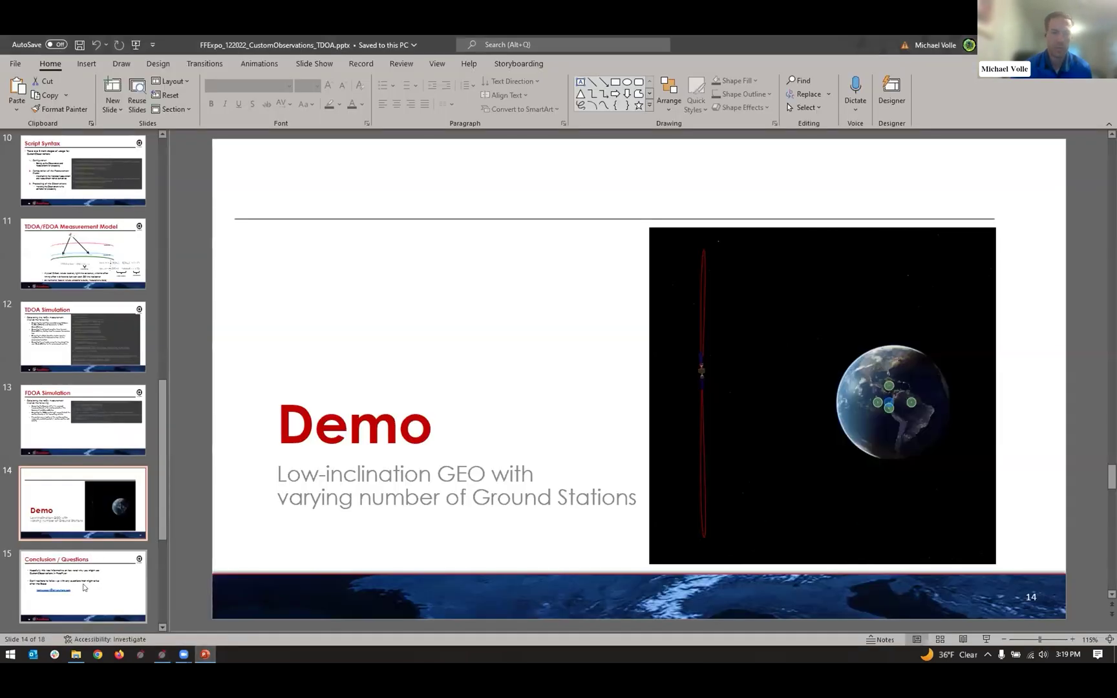
click(95, 554)
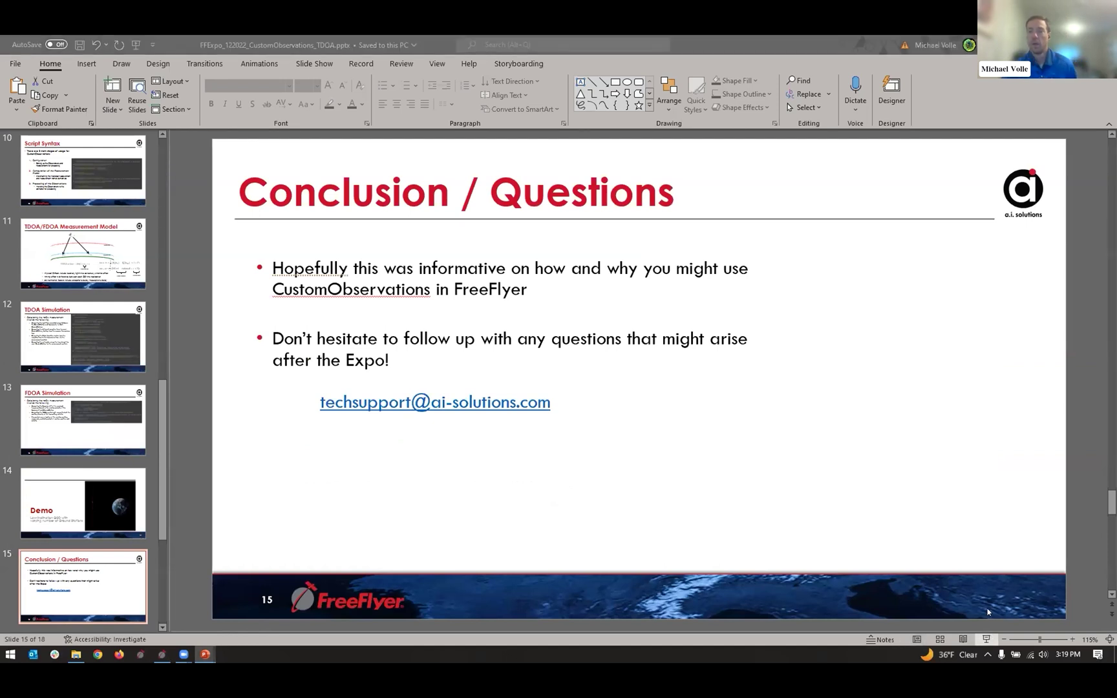
click(986, 638)
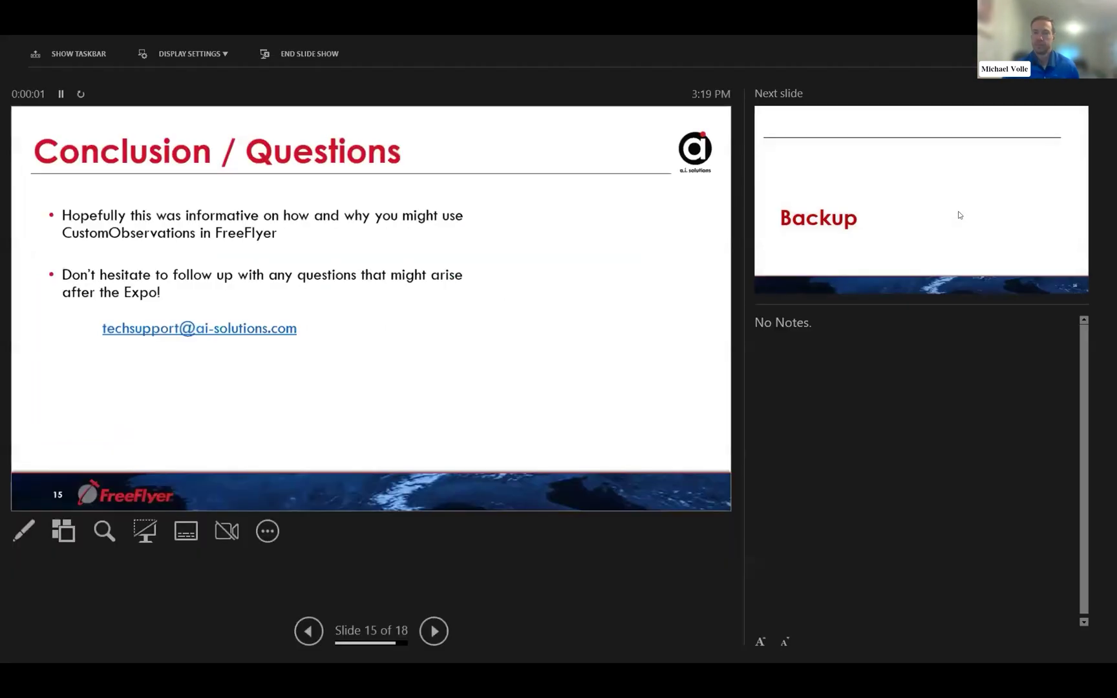
click(193, 54)
click(203, 104)
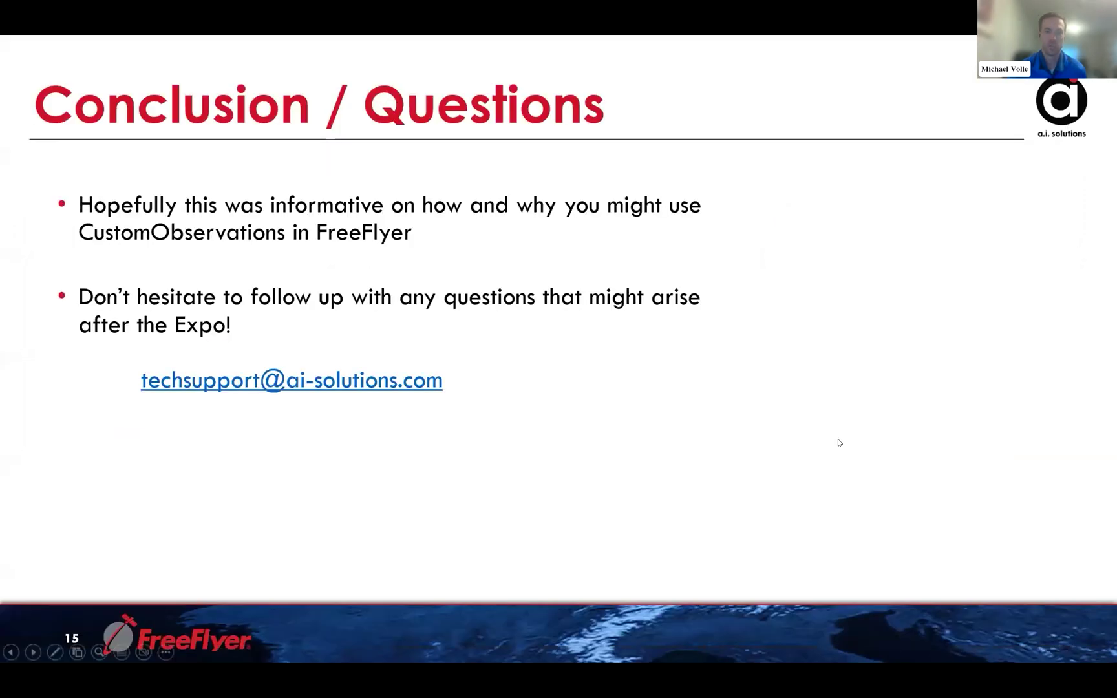